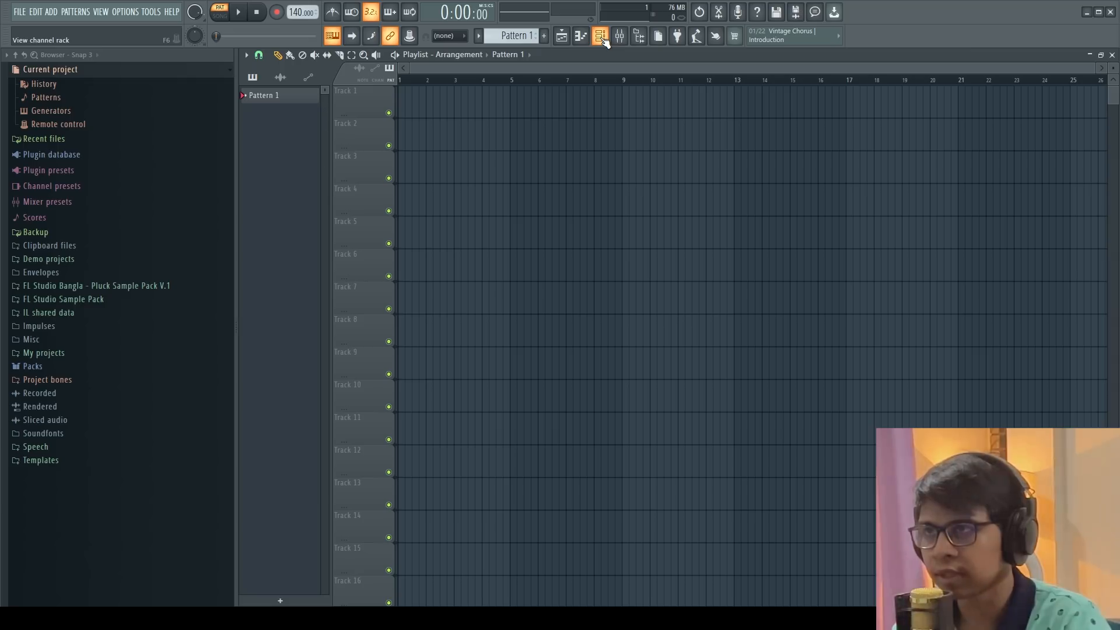
Add an FL Keys instrument channel to the channel rack
left_click(601, 37)
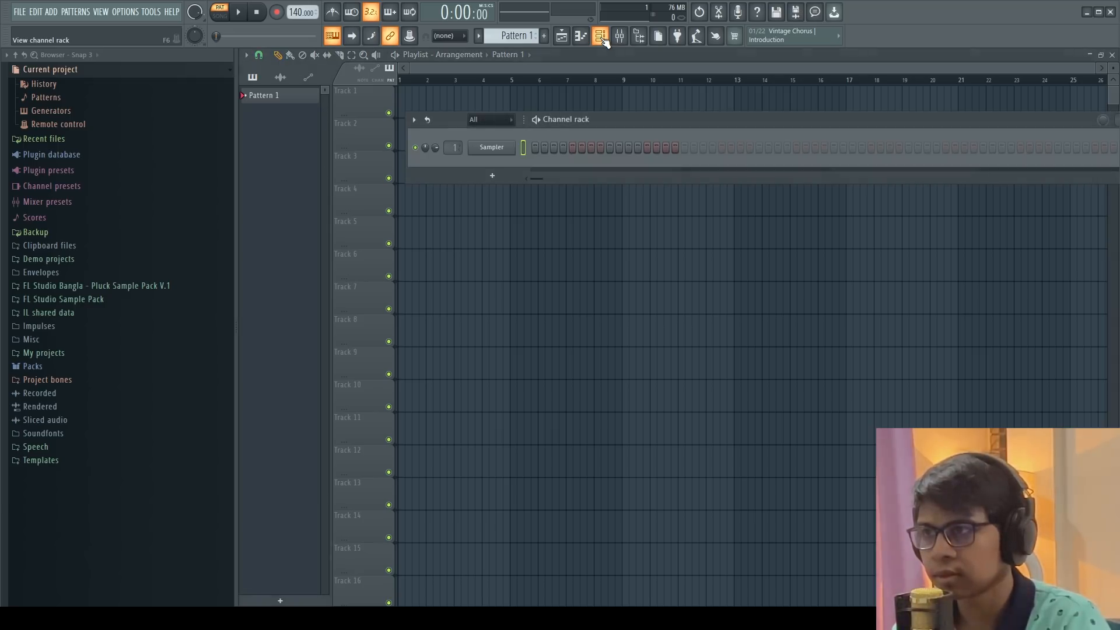
left_click(494, 175)
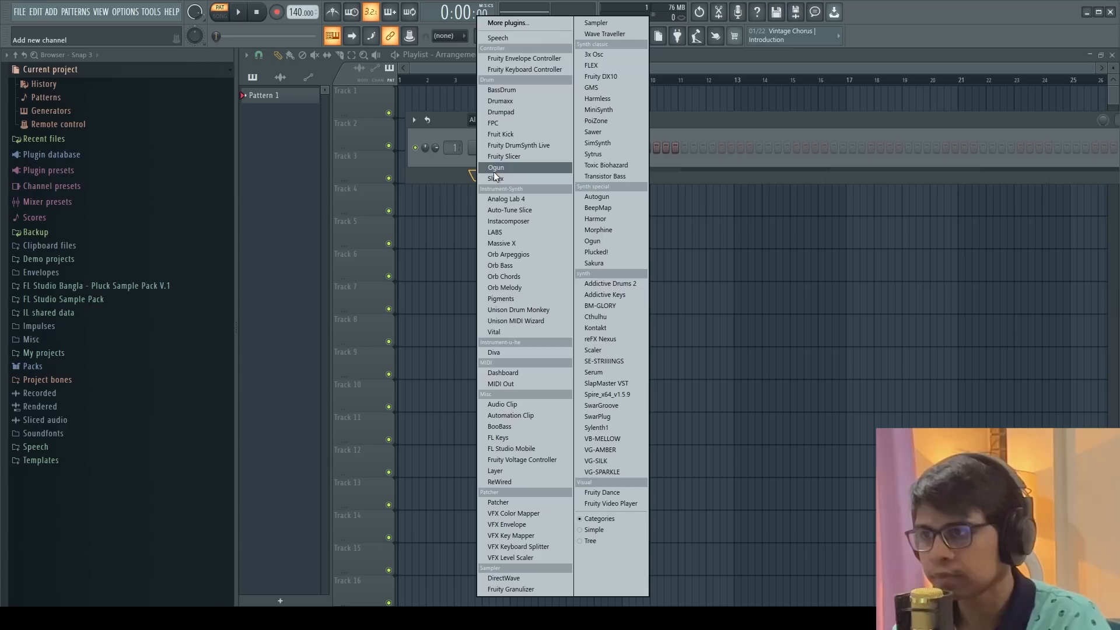
left_click(518, 438)
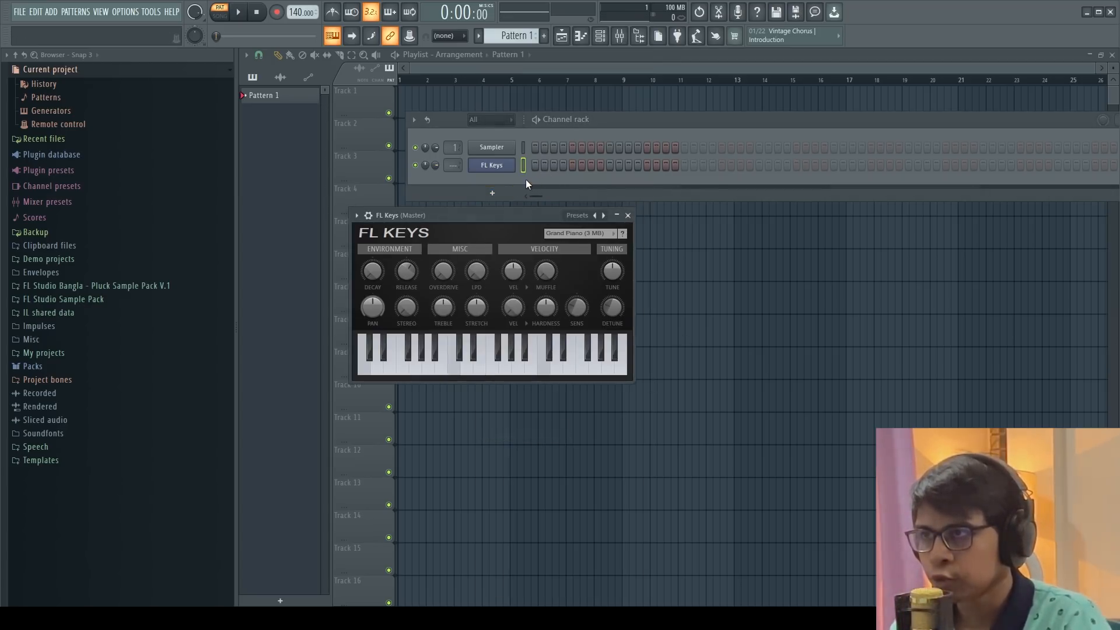
Open FL Keys in the piano roll and draw a one-bar D minor chord of D5, F5 and A5
right_click(492, 167)
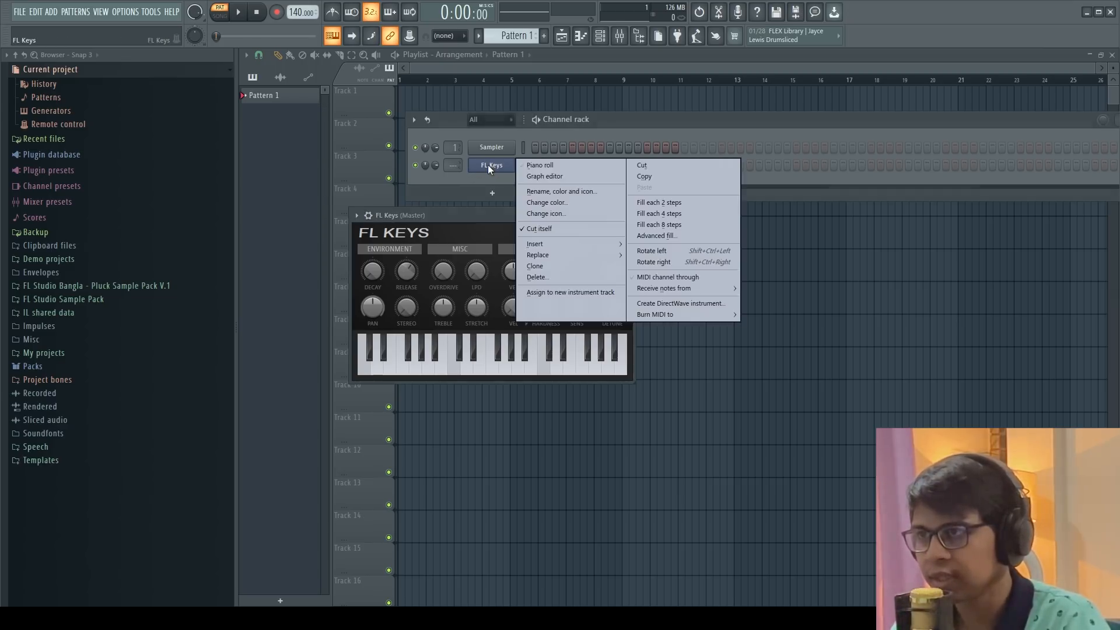
left_click(593, 166)
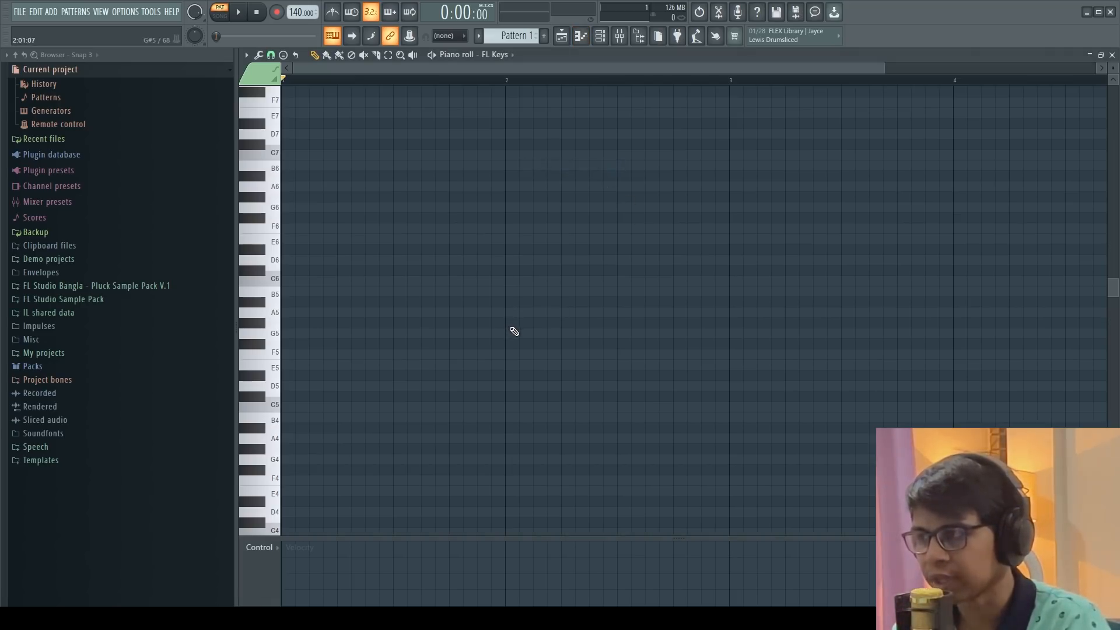
left_click(290, 386)
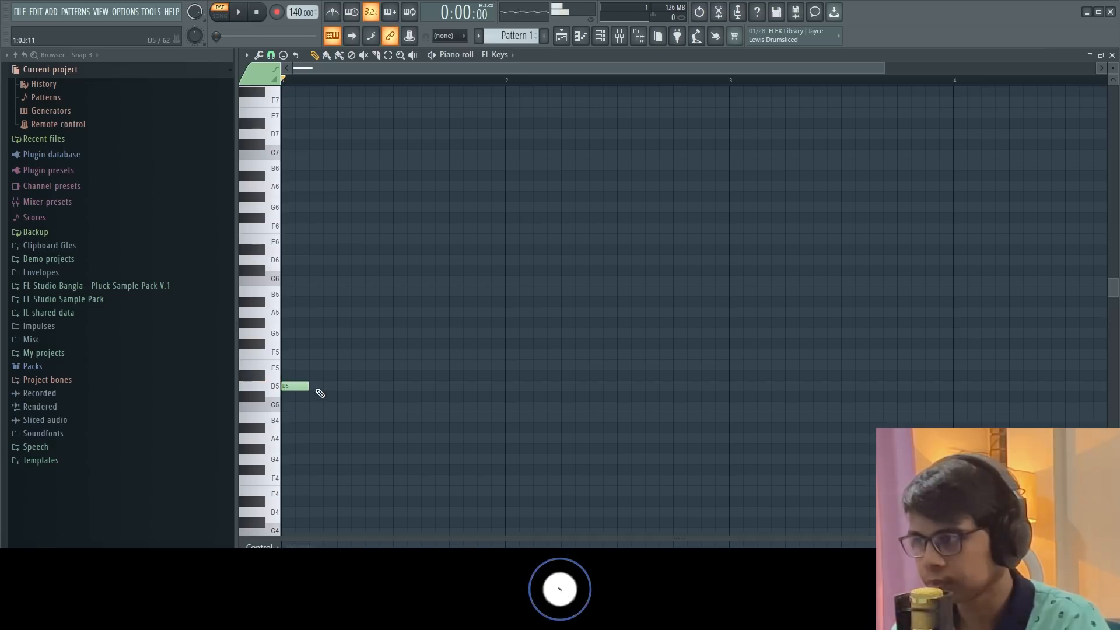
left_click_drag(309, 385, 505, 386)
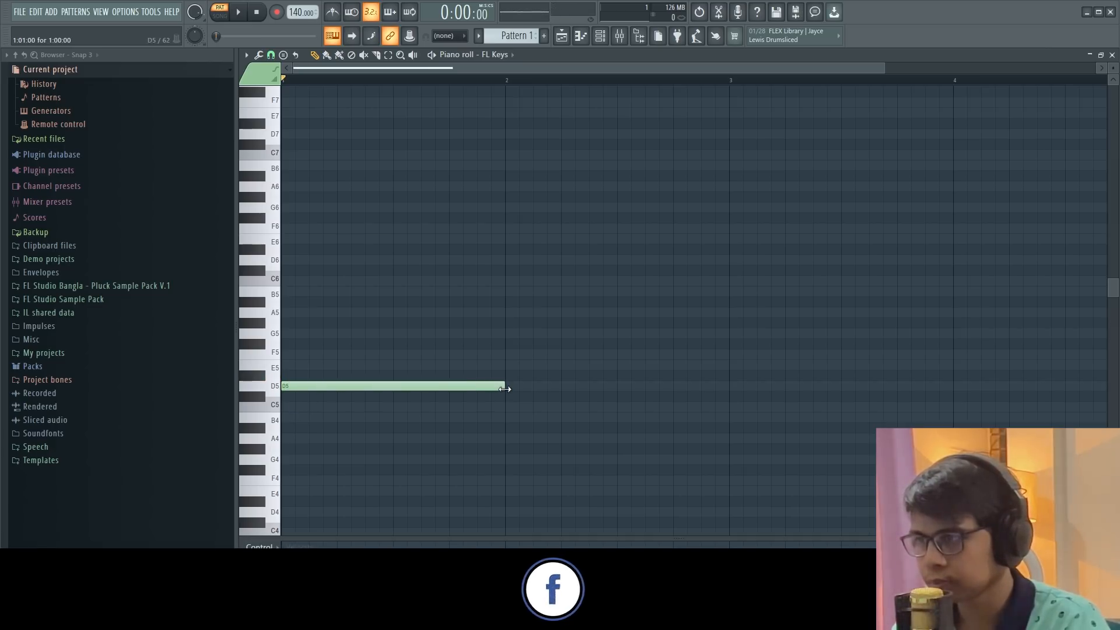
left_click(288, 335)
left_click_drag(295, 334, 296, 353)
left_click(309, 313)
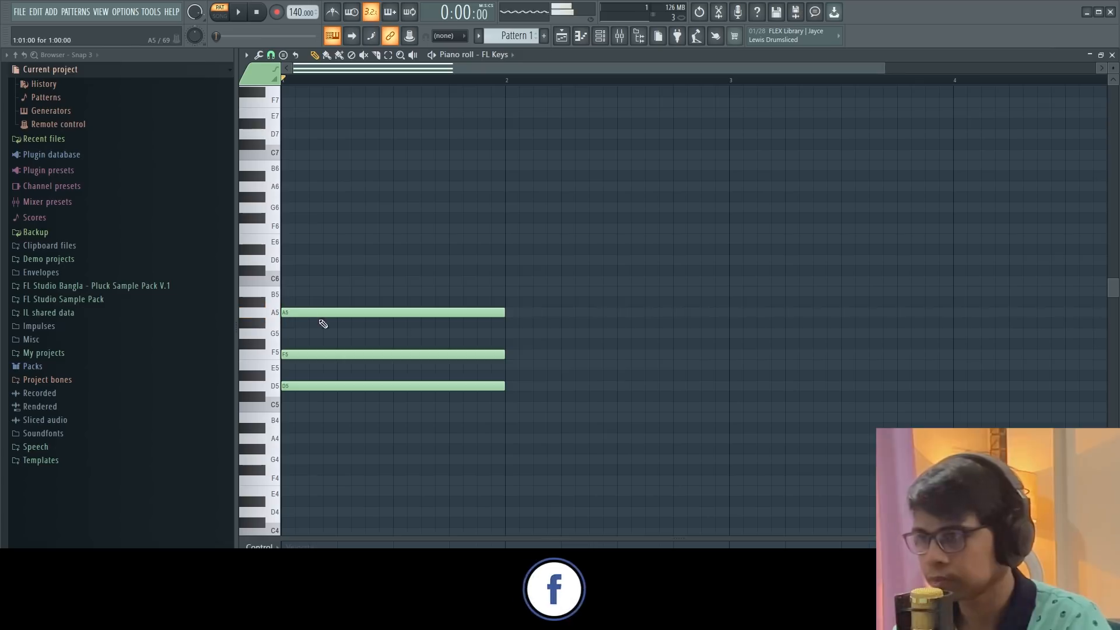
left_click(508, 355)
left_click(508, 386)
left_click(511, 439)
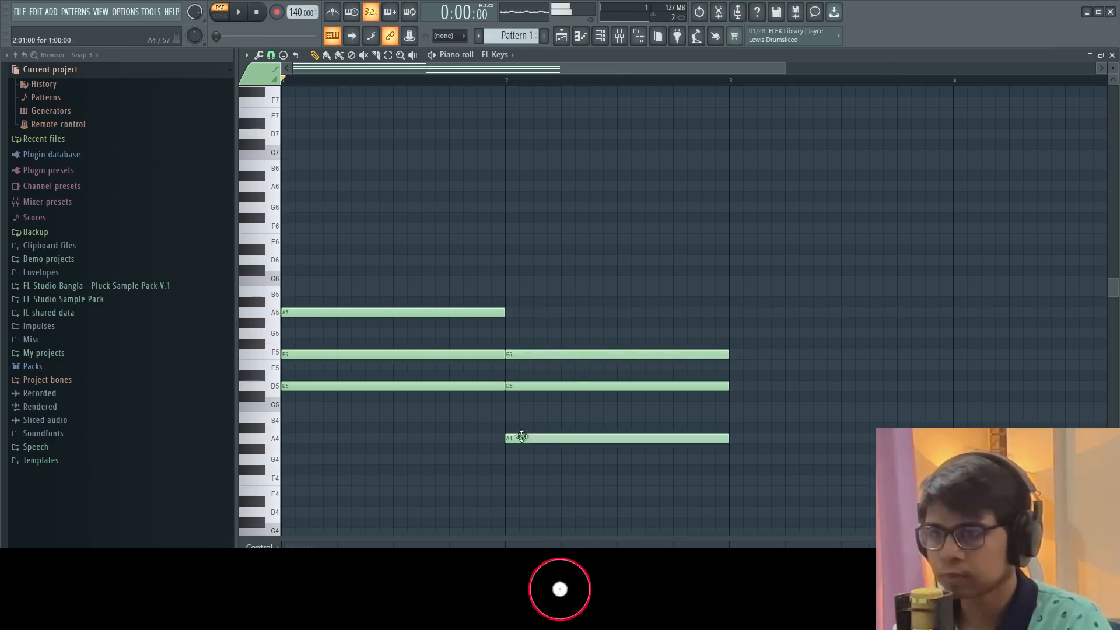
left_click_drag(642, 439, 638, 415)
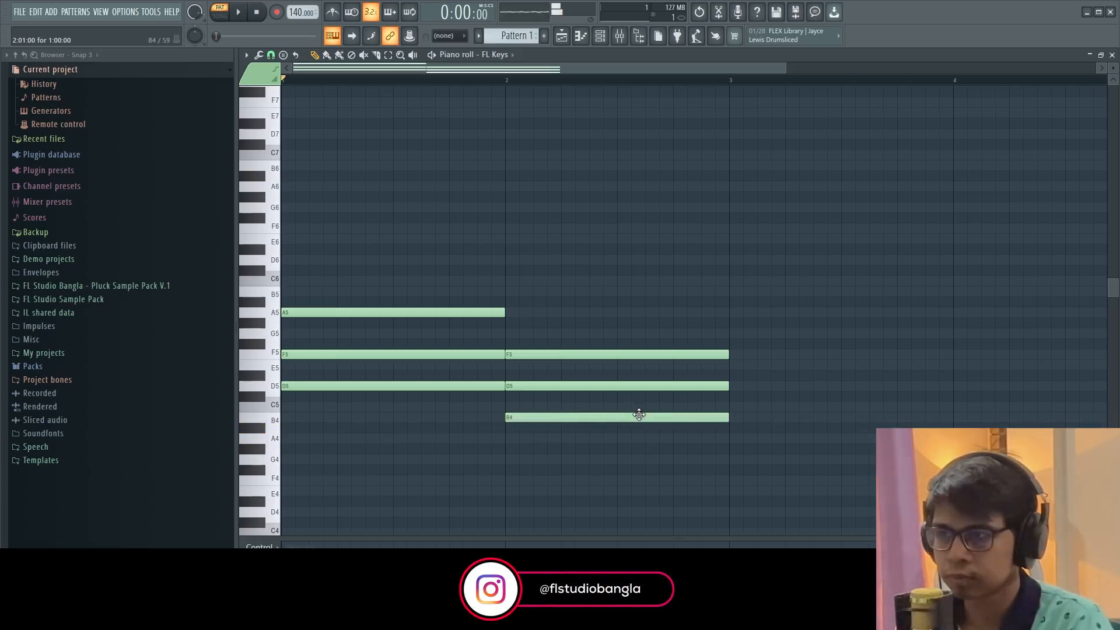
right_click(547, 353)
right_click(542, 385)
right_click(536, 417)
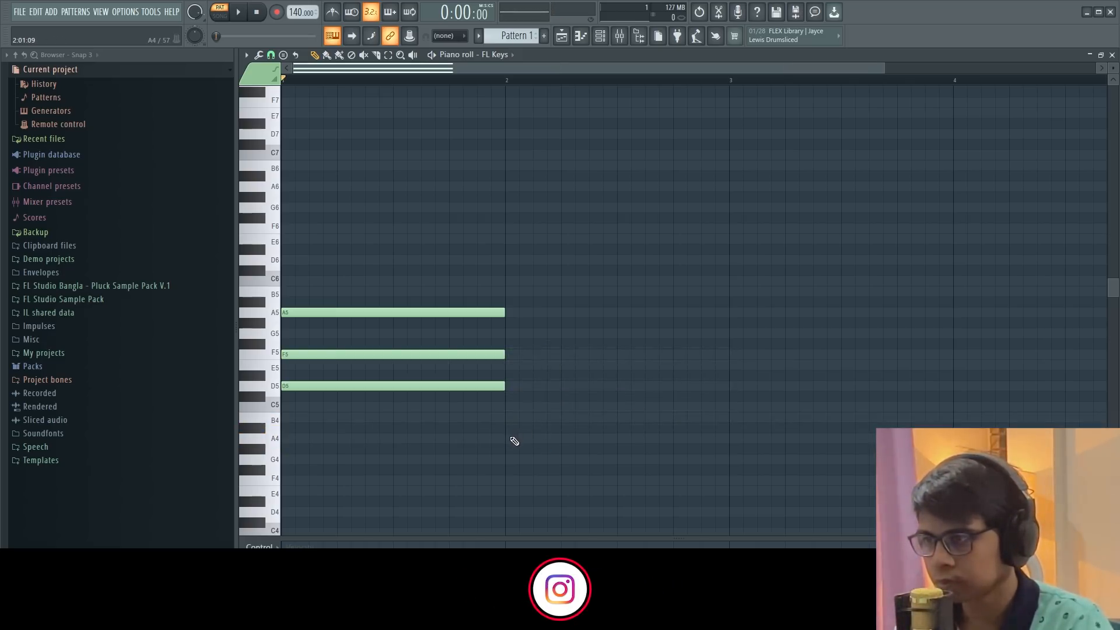
Draw a C major chord of C5, E5 and G5 in bar 2
left_click(545, 438)
left_click_drag(545, 439, 545, 406)
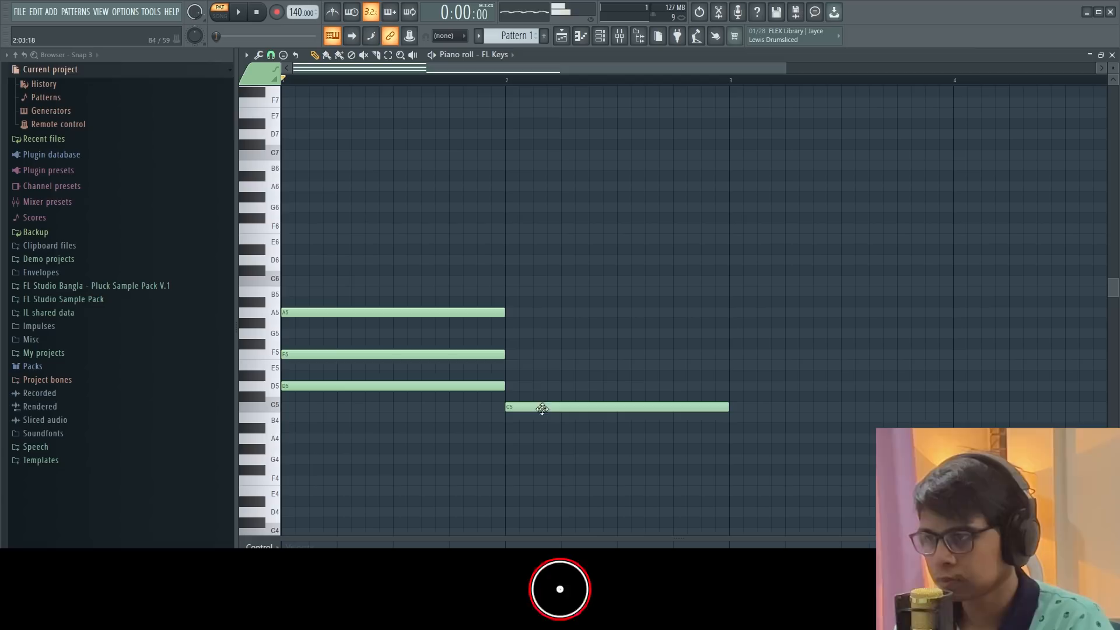
left_click(513, 366)
left_click(514, 335)
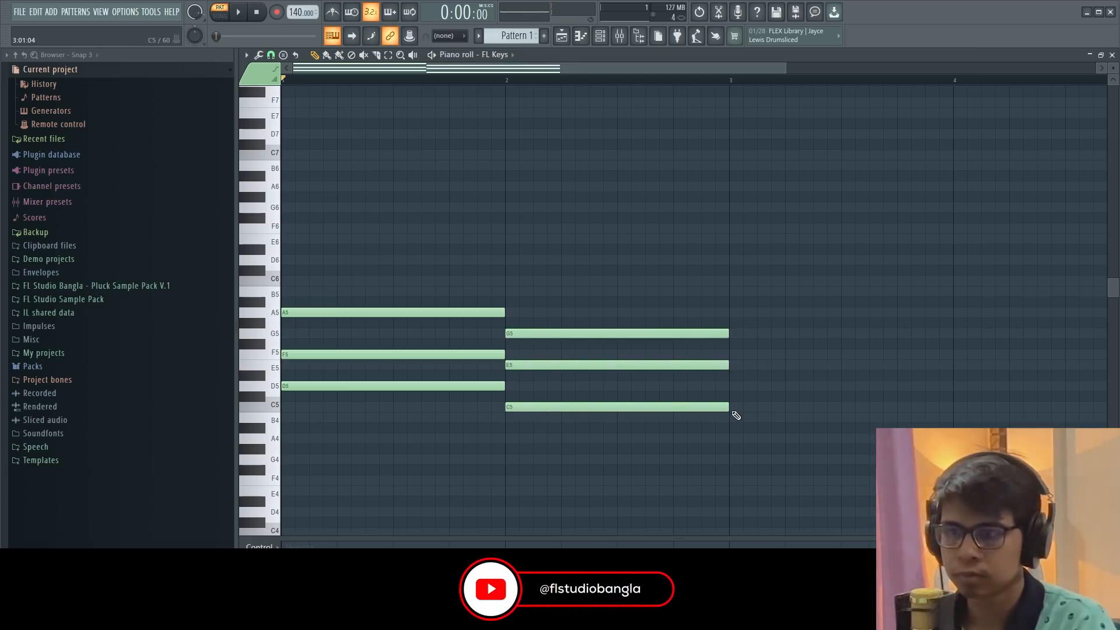
Draw an A minor chord of A4, C5 and E5 in bar 3
left_click(736, 366)
left_click(737, 406)
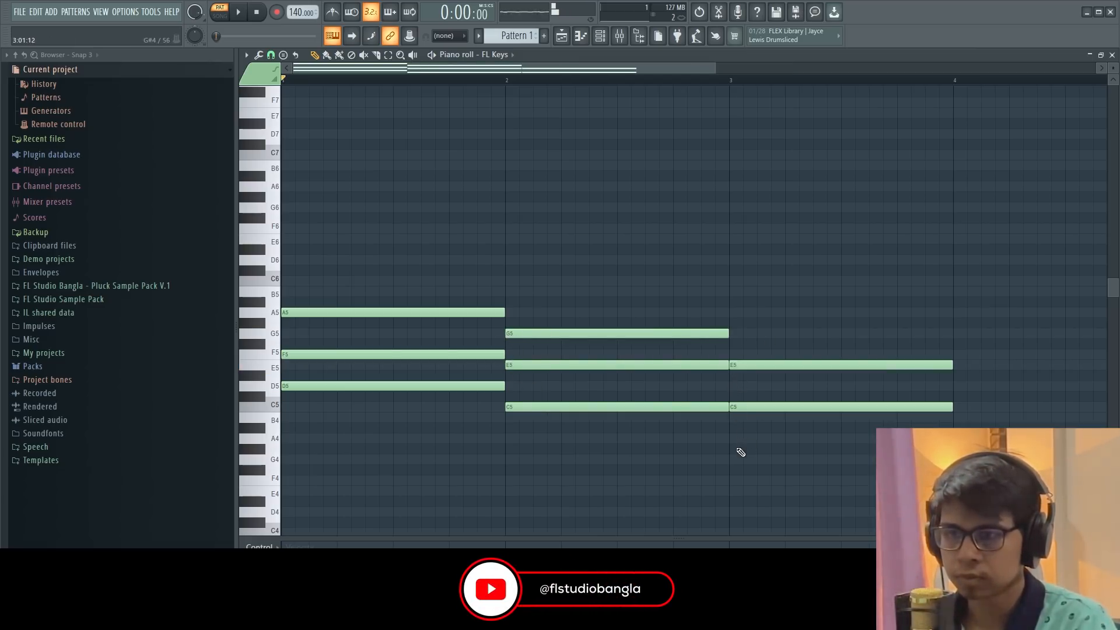
left_click(740, 439)
Draw an F major chord of F4, A4 and C5 in bar 4
left_click_drag(715, 68, 951, 68)
left_click(722, 407)
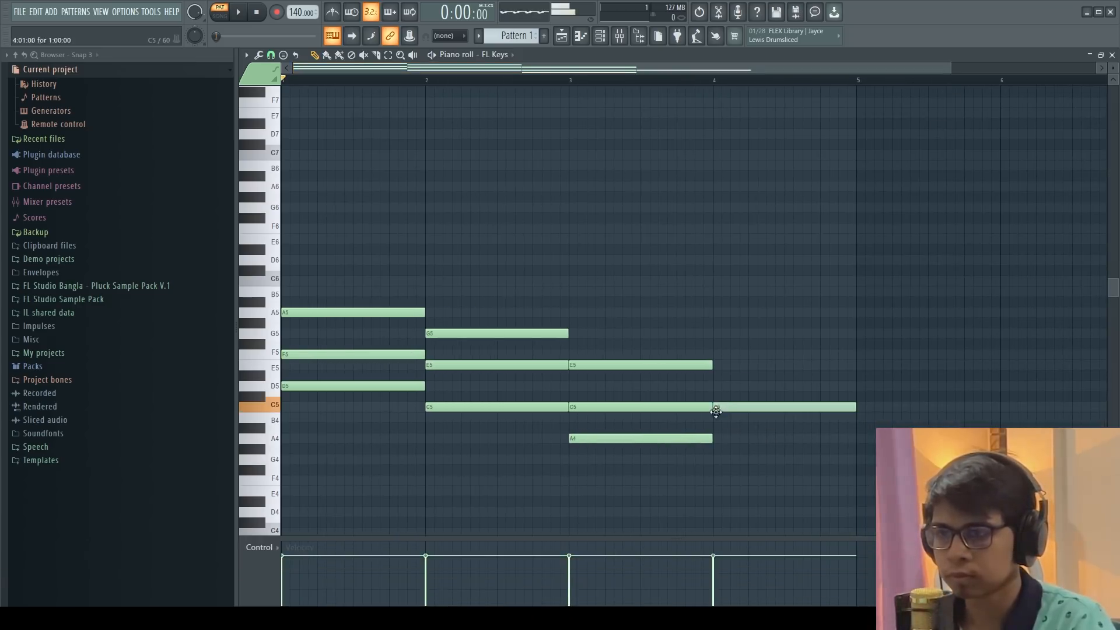
left_click(723, 438)
left_click(718, 480)
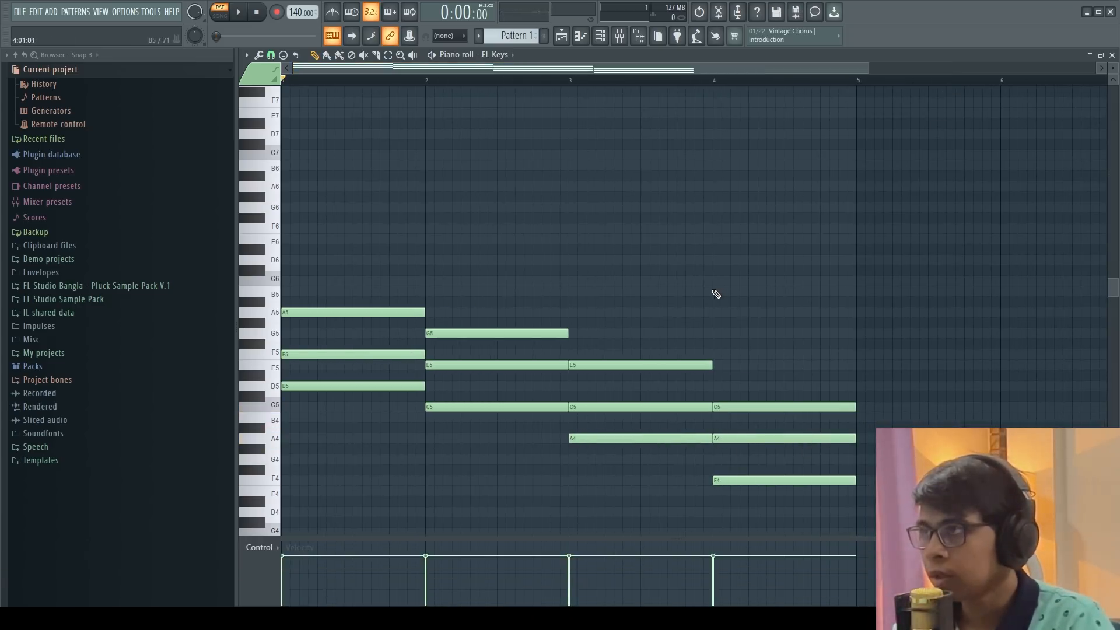
Set the tempo to 85 BPM and play back the chord progression
left_click_drag(298, 12, 298, 46)
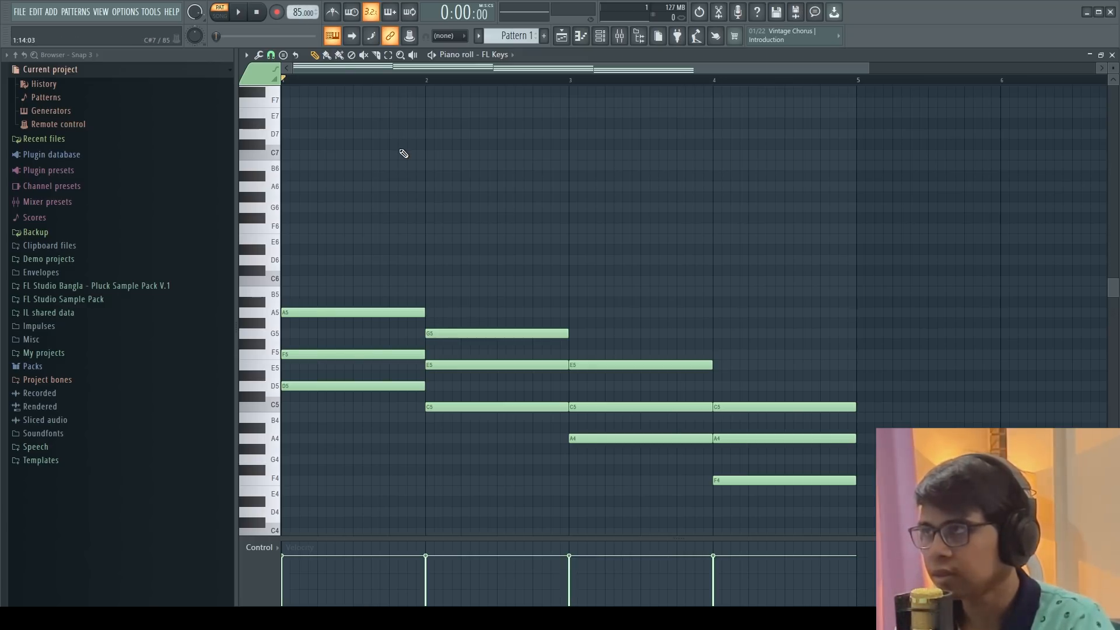
scroll(401, 151, "down", 2)
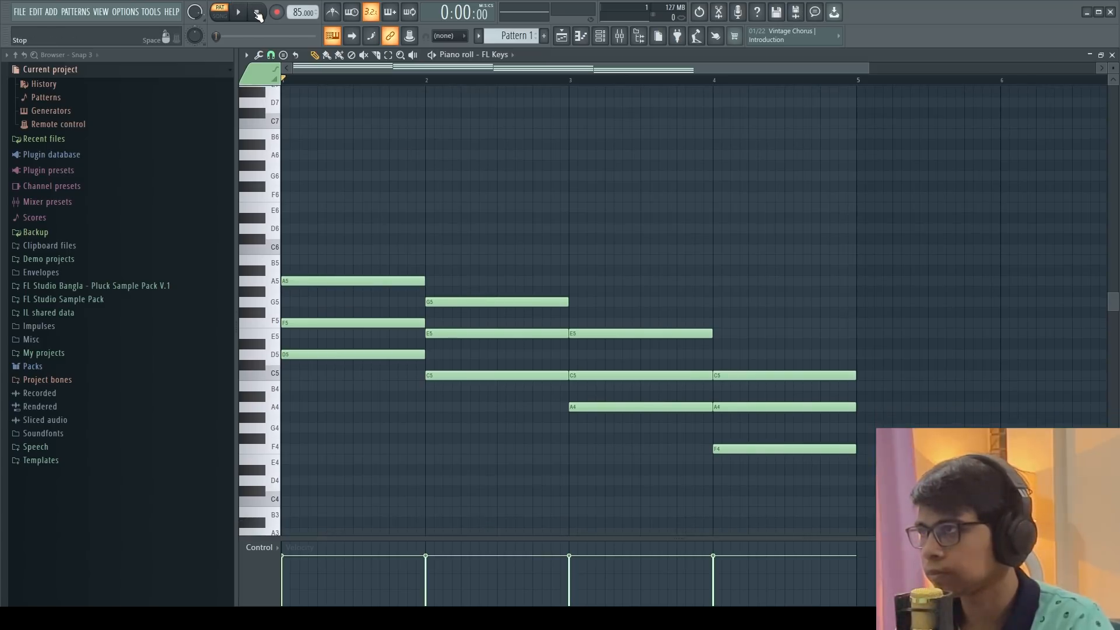
left_click(239, 12)
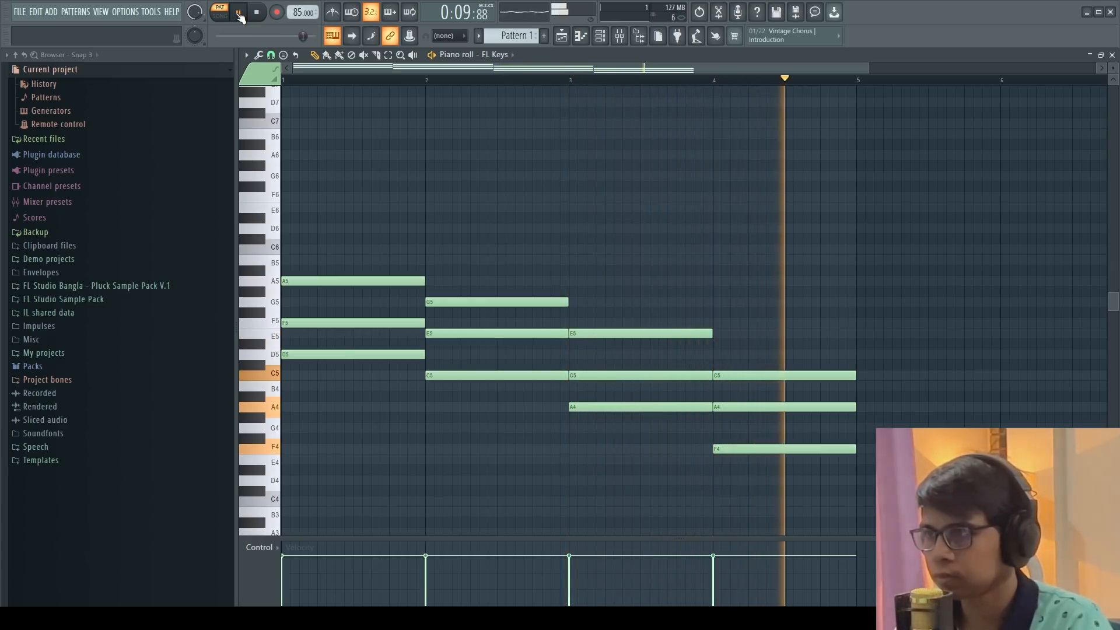
left_click(239, 13)
Play the chord progression again from the start
scroll(480, 167, "down", 1)
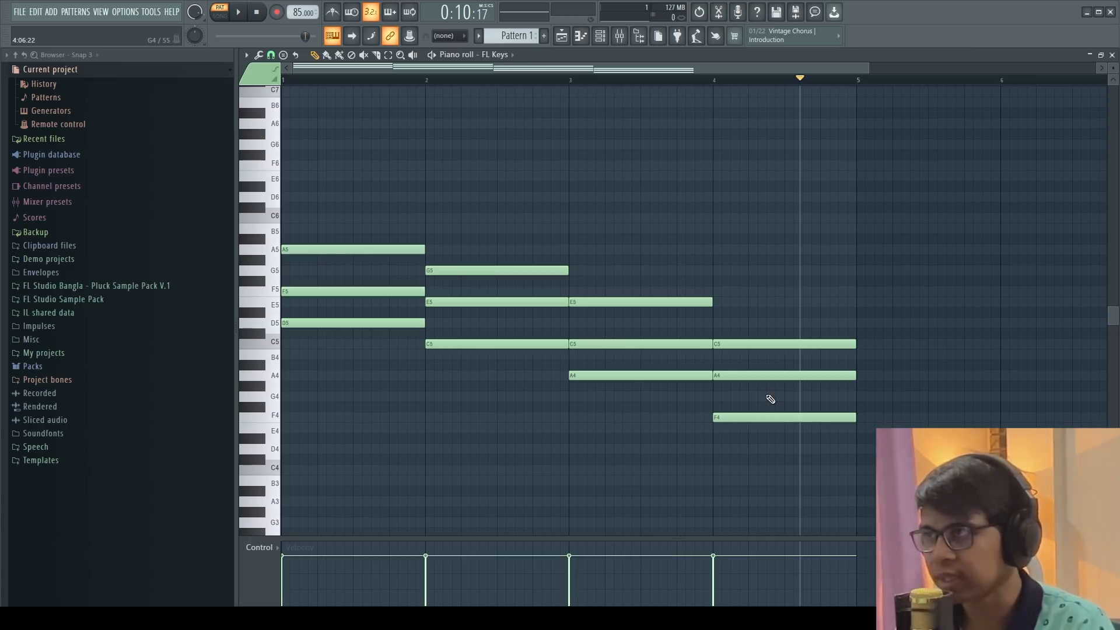
left_click(257, 12)
left_click(240, 13)
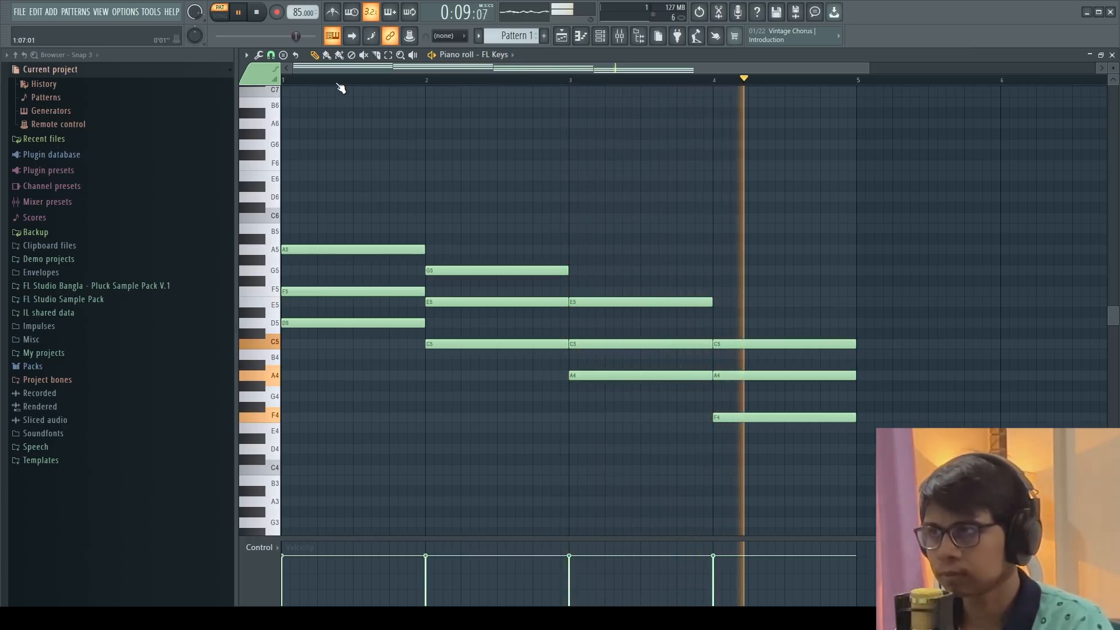
left_click(241, 12)
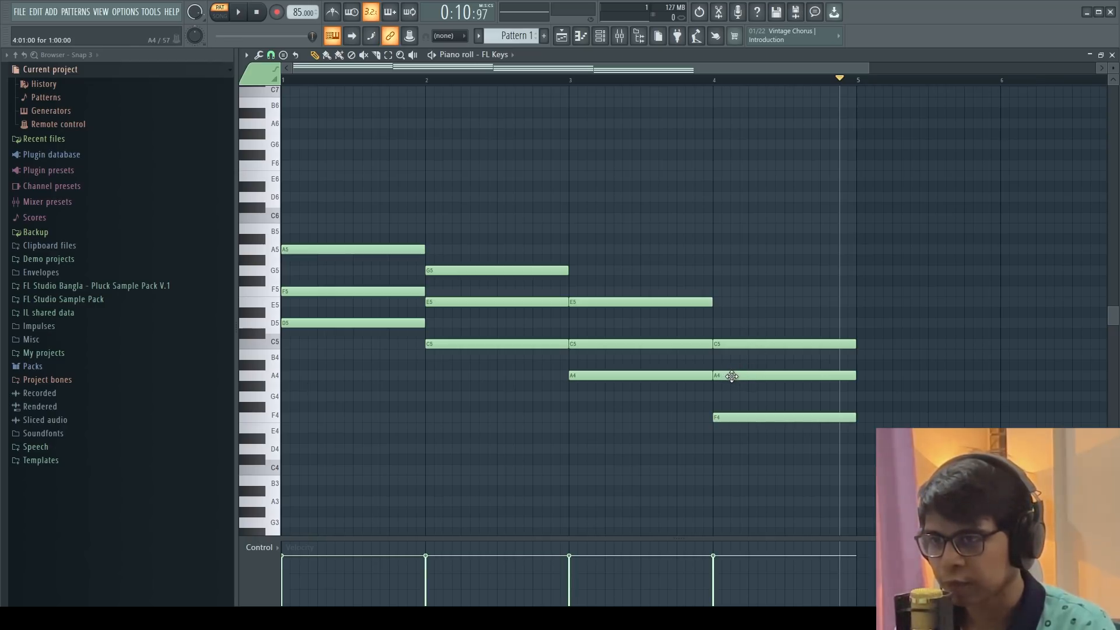
Try moving the A4 and F4 notes of bars 3 and 4 up an octave
left_click_drag(732, 376, 731, 249)
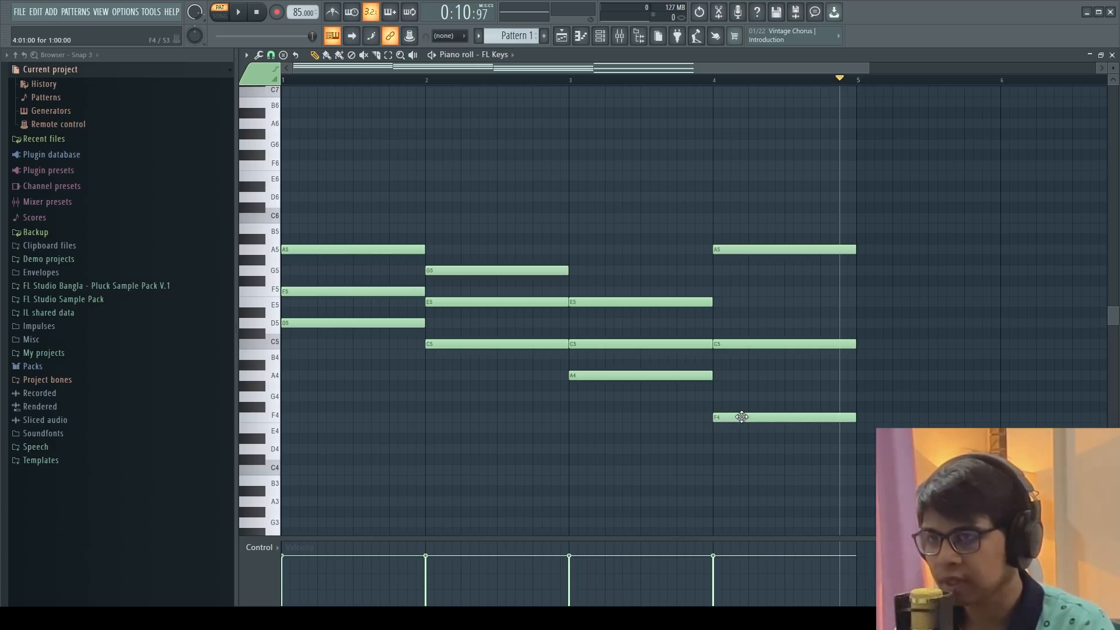
left_click_drag(742, 416, 744, 290)
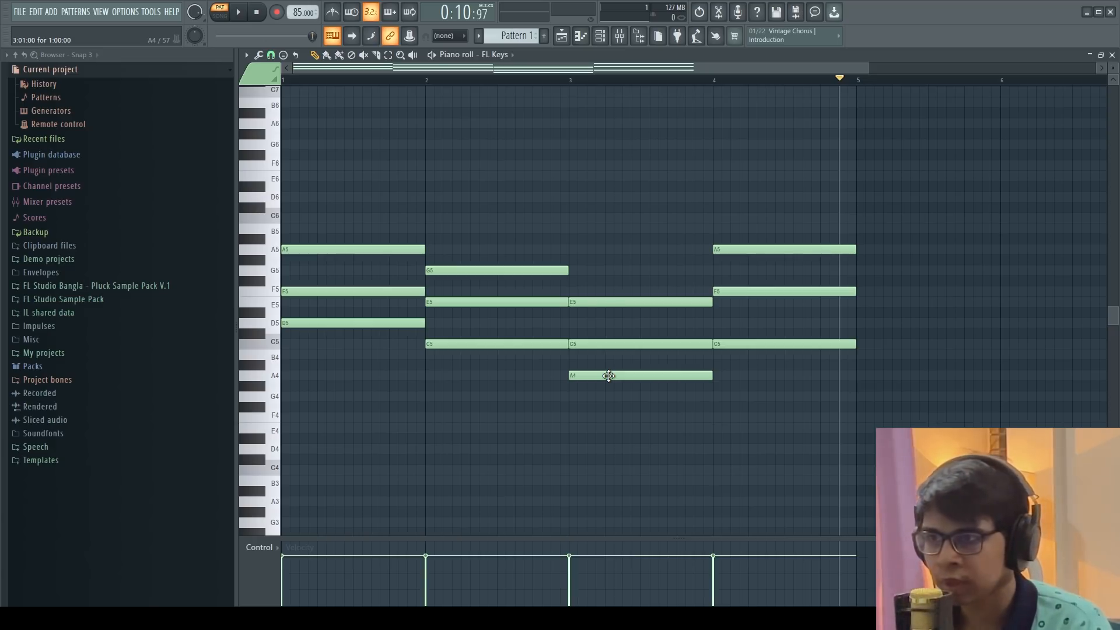
left_click_drag(608, 376, 603, 250)
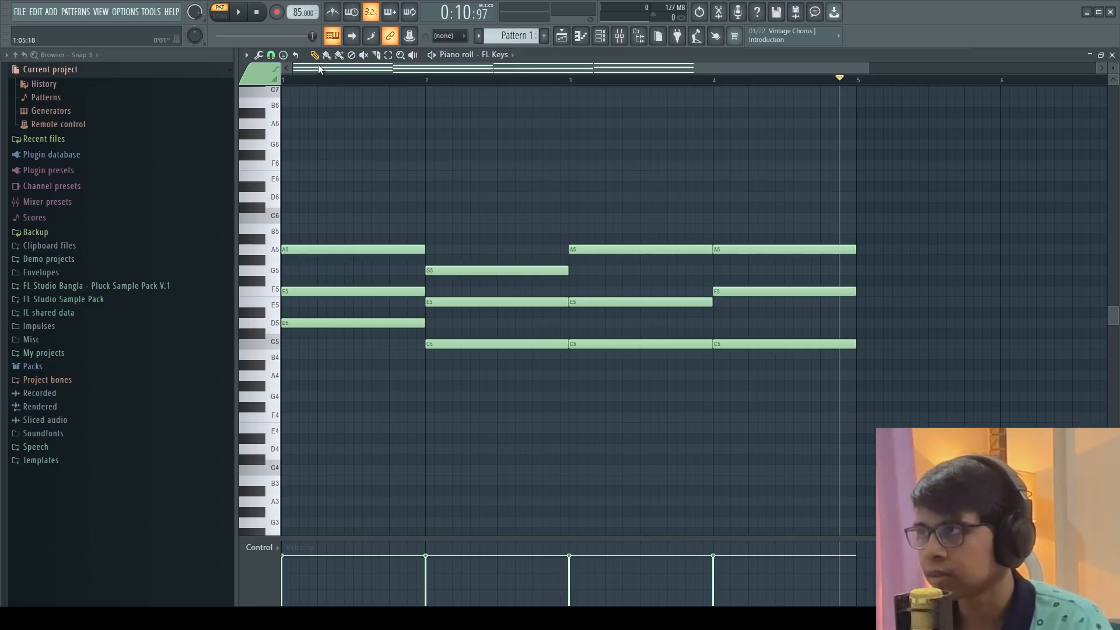
Play back the progression with the raised notes
left_click(256, 11)
left_click(240, 13)
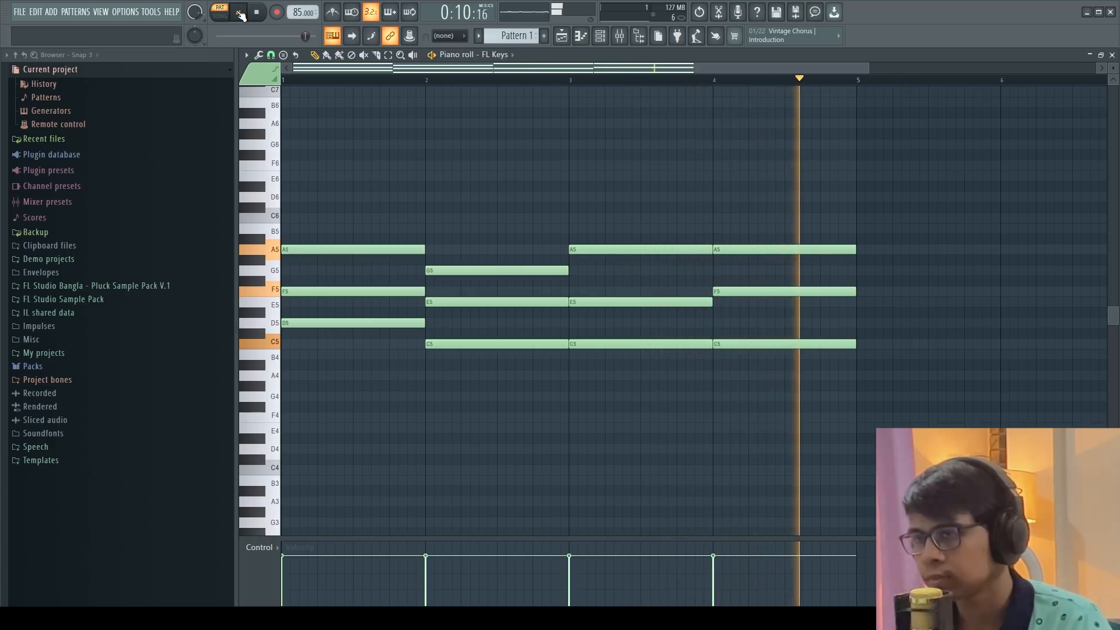
left_click(239, 12)
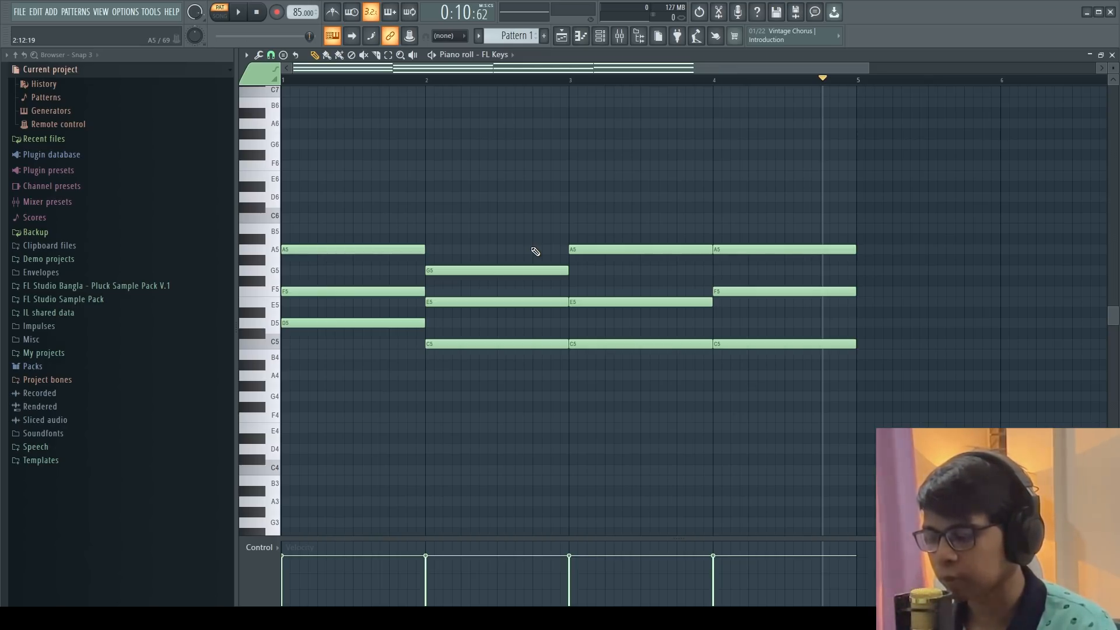
Undo the three note moves and save the project
key("ctrl+z")
key("ctrl+z")
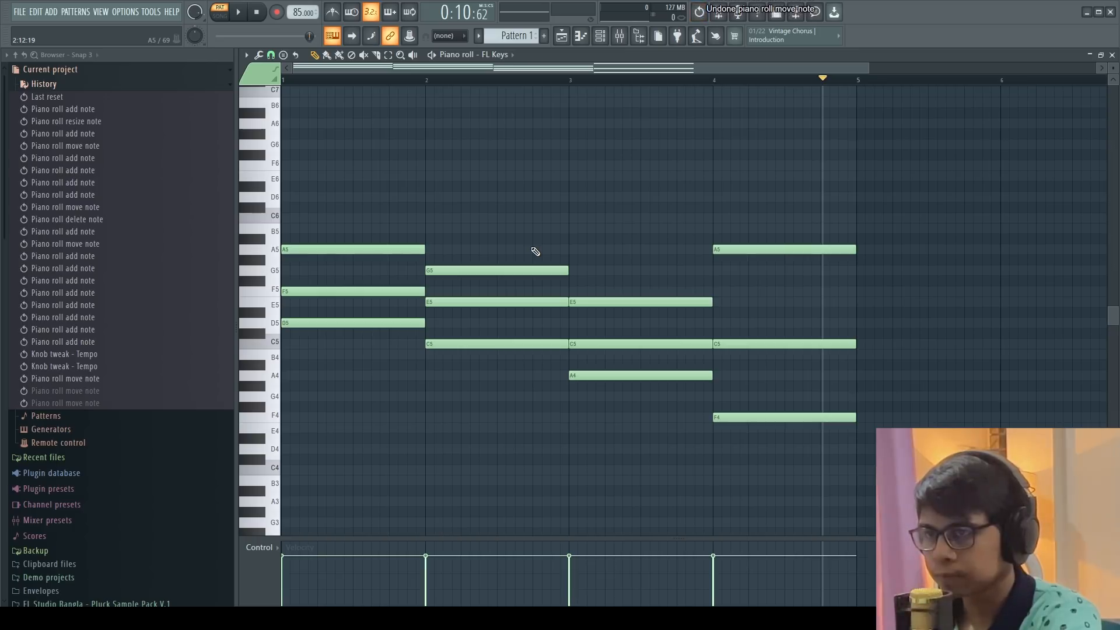
key("ctrl+z")
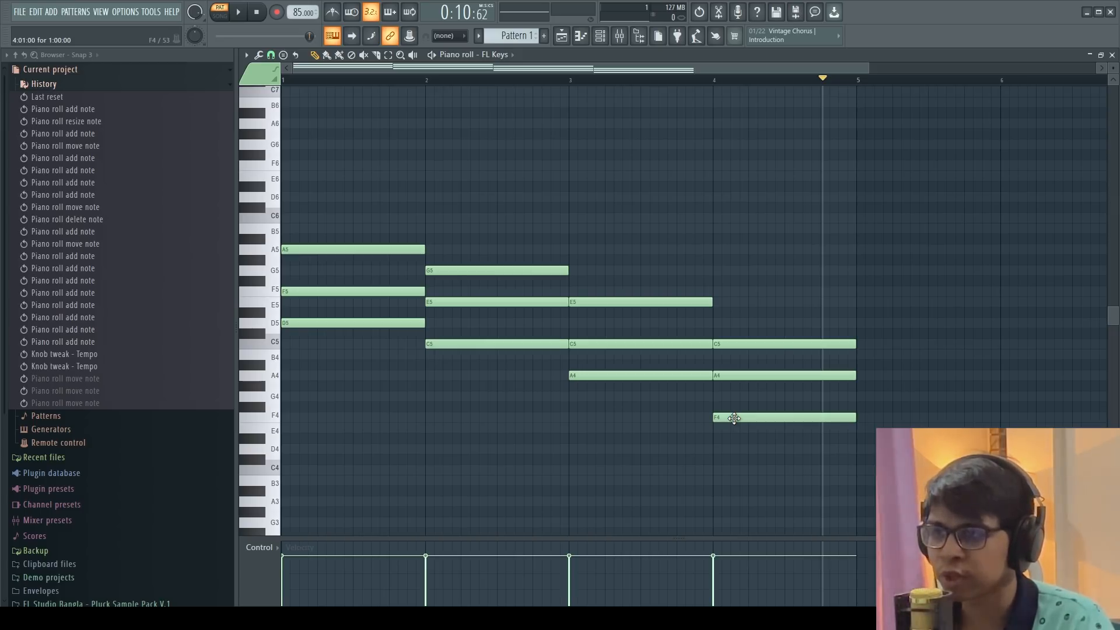
key("ctrl+s")
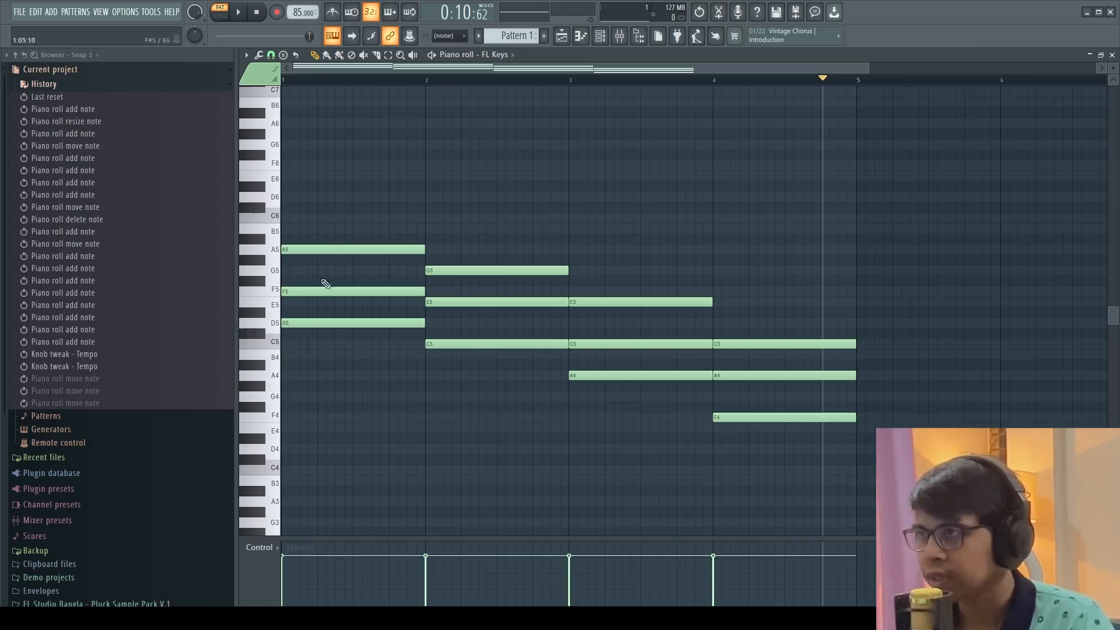
Select the bar 1 chord and move it down an octave to D4, F4 and A4
left_click(388, 55)
left_click_drag(334, 205, 357, 345)
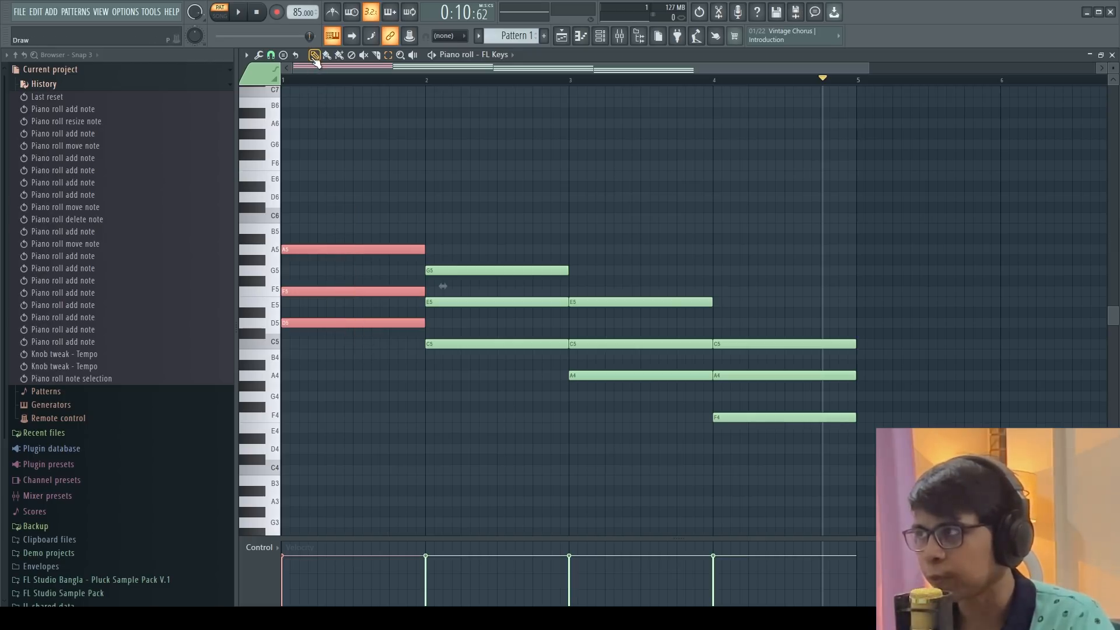
left_click(314, 56)
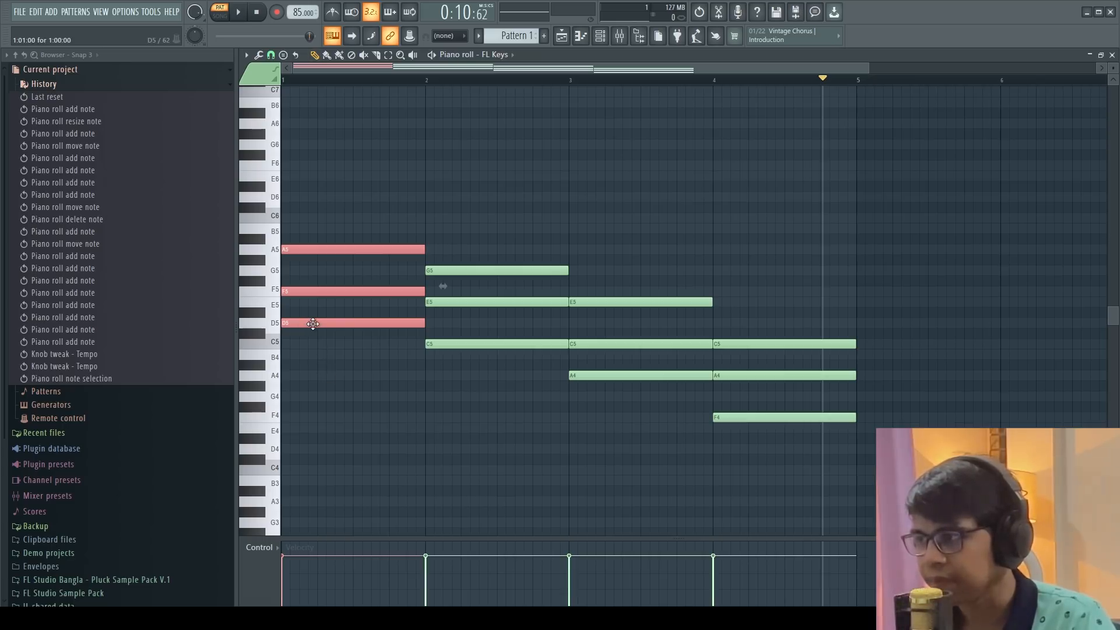
left_click_drag(313, 324, 290, 449)
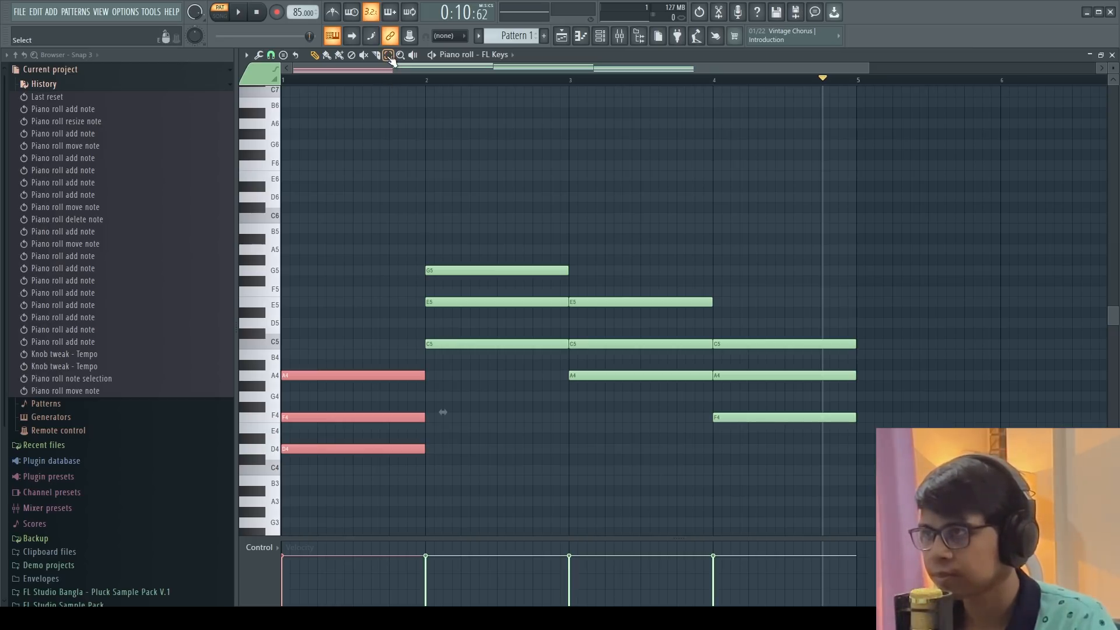
Move the bar 2 chord down an octave to C4, E4 and G4
mouse_move(481, 192)
left_mouse_down()
mouse_move(481, 367)
mouse_move(453, 363)
mouse_move(457, 473)
left_mouse_up()
left_click(315, 56)
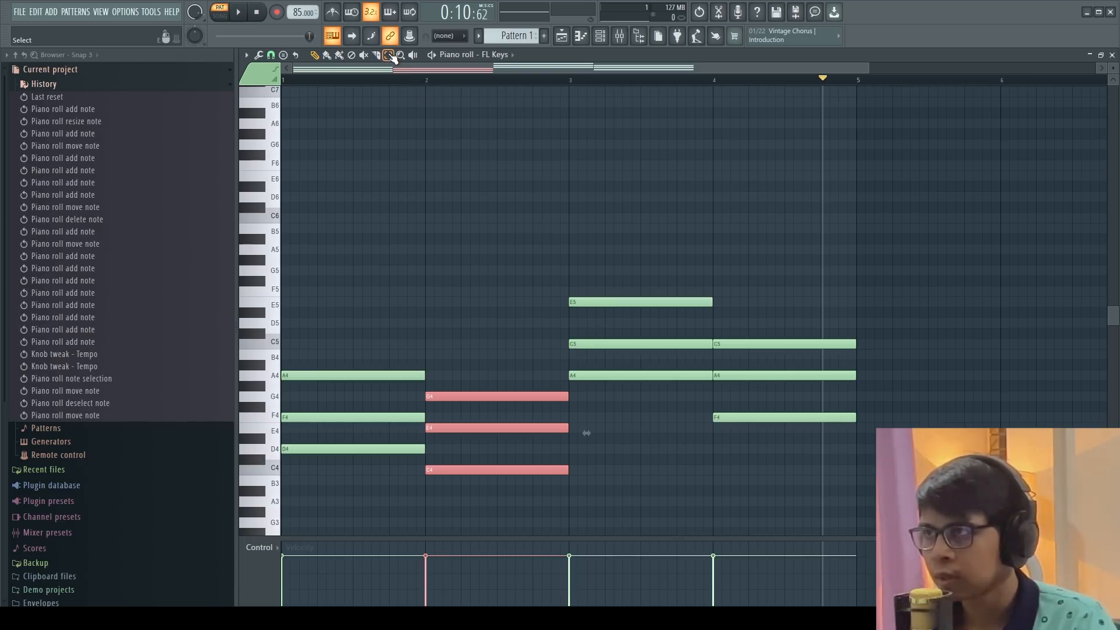
Select the E5 and C5 notes of the bar 3 chord and move them down an octave to E4 and C4
left_click_drag(596, 243, 610, 364)
left_click(316, 56)
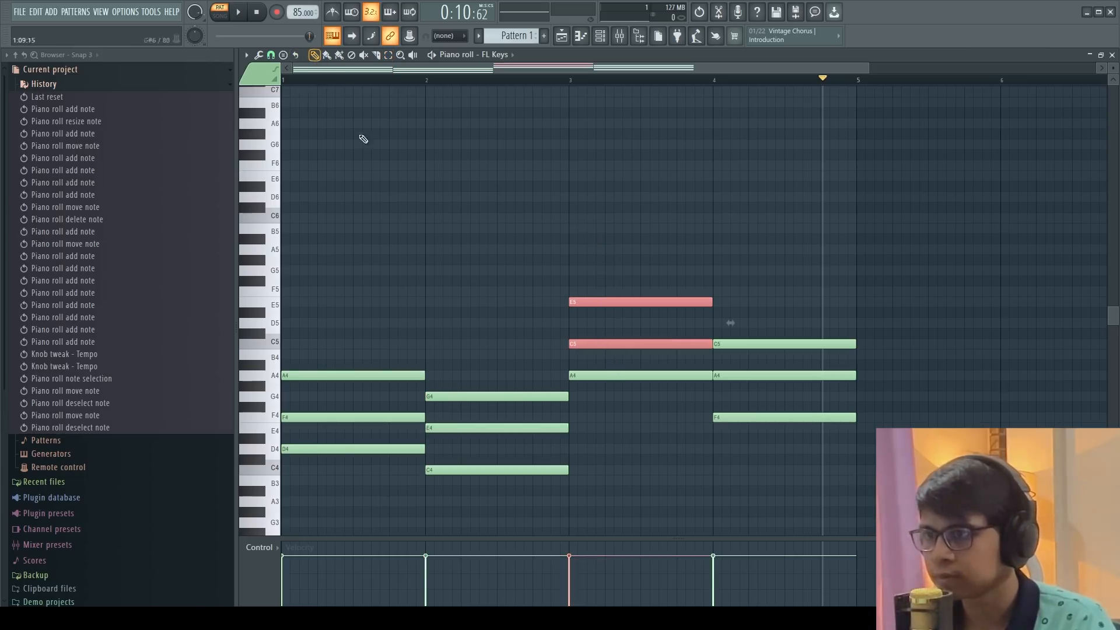
left_click_drag(594, 344, 594, 470)
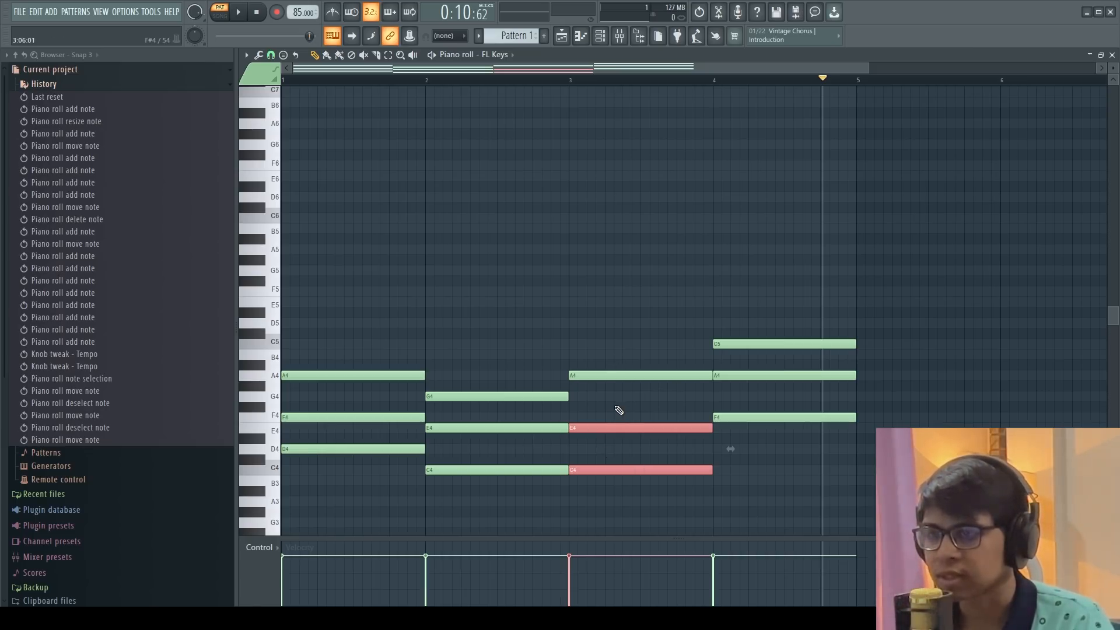
Move the C5 note of the bar 4 chord down an octave to C4
left_click(737, 346)
left_click_drag(737, 350, 735, 473)
scroll(597, 314, "down", 1)
scroll(595, 309, "down", 3)
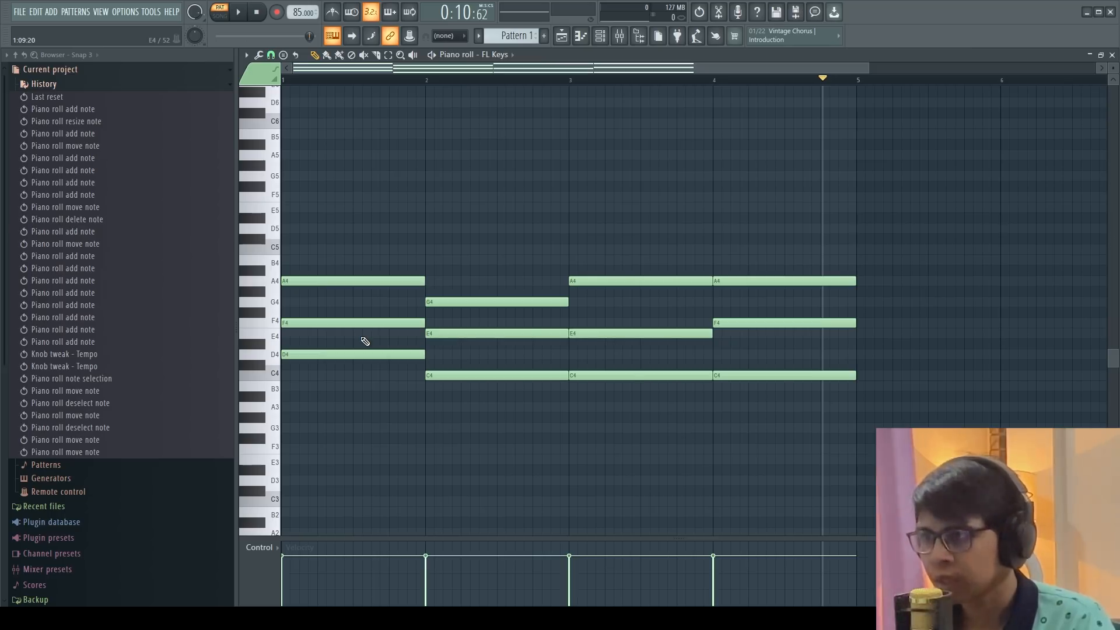
Play back the lowered progression twice, stopping or pausing after each pass
left_click(239, 13)
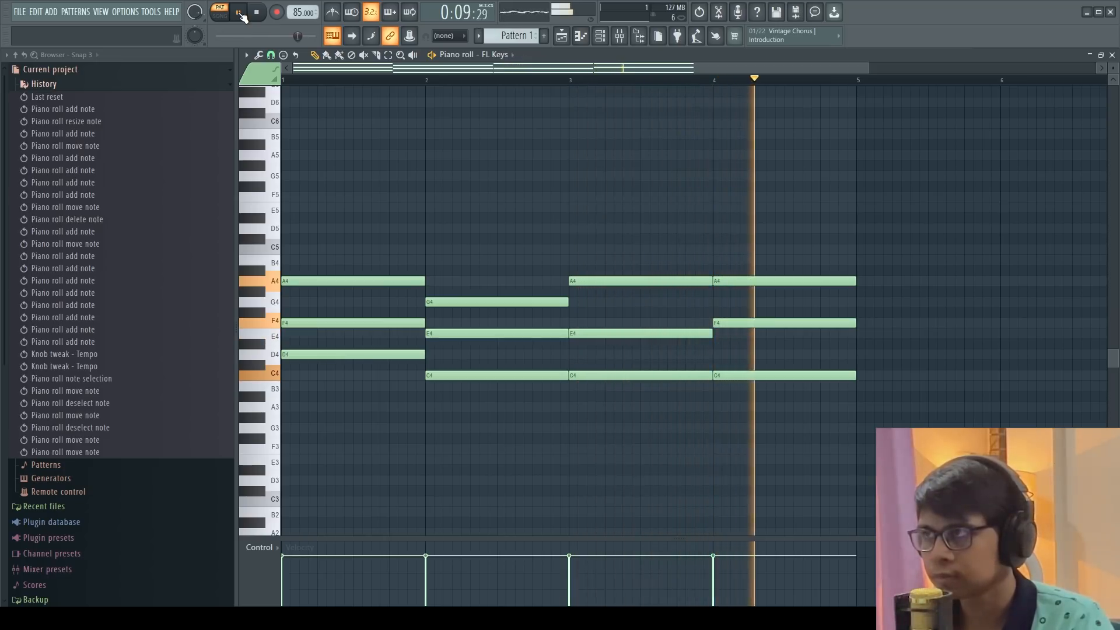
left_click(239, 13)
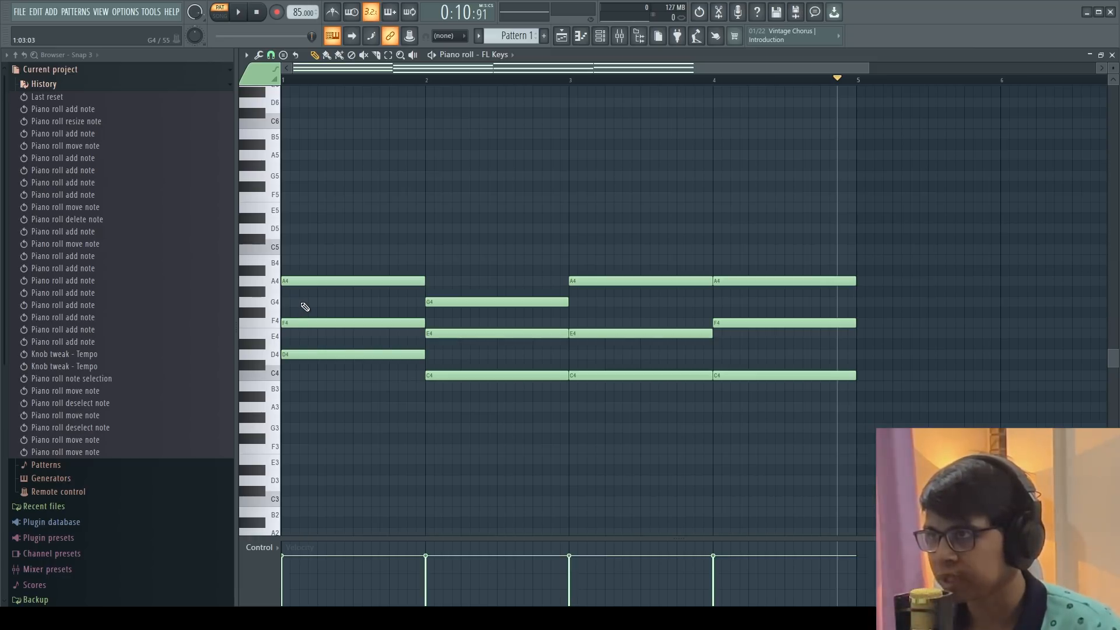
left_click(257, 12)
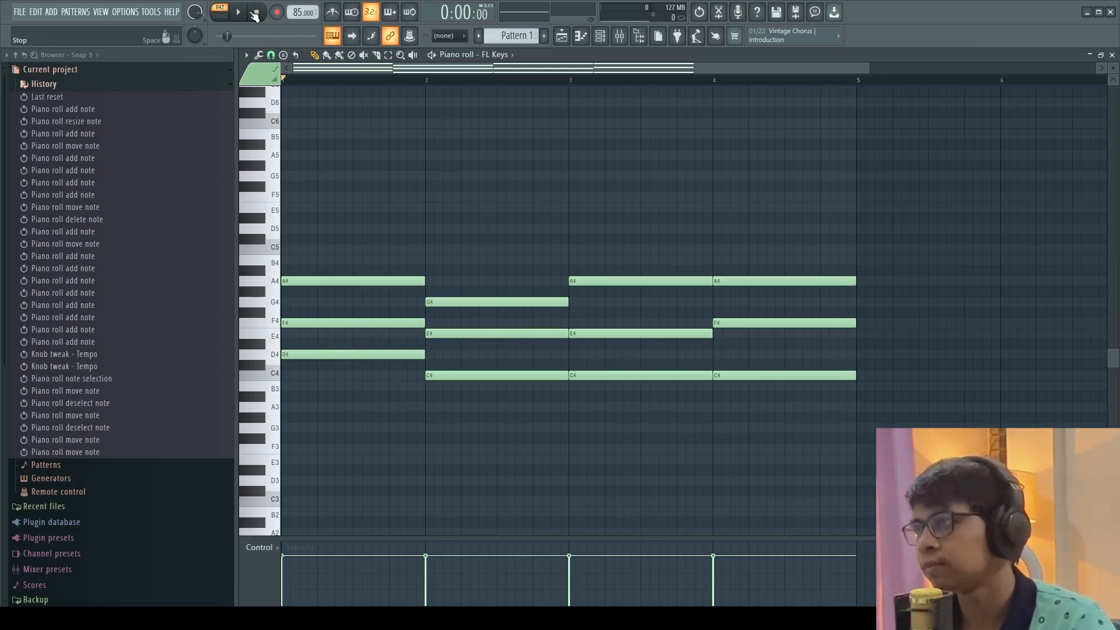
left_click(242, 12)
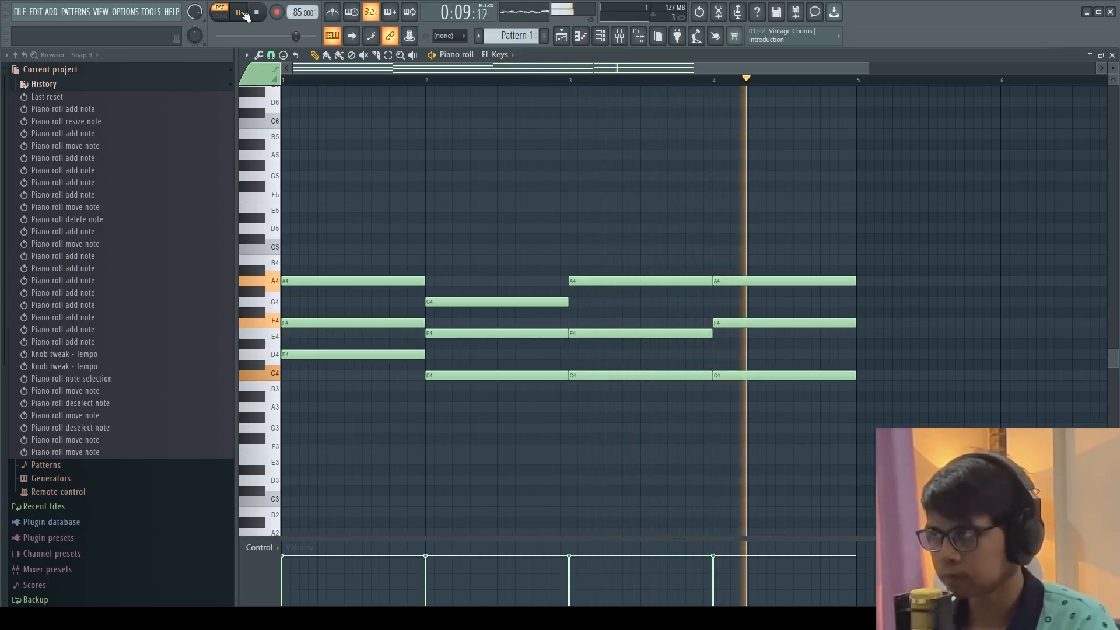
left_click(240, 13)
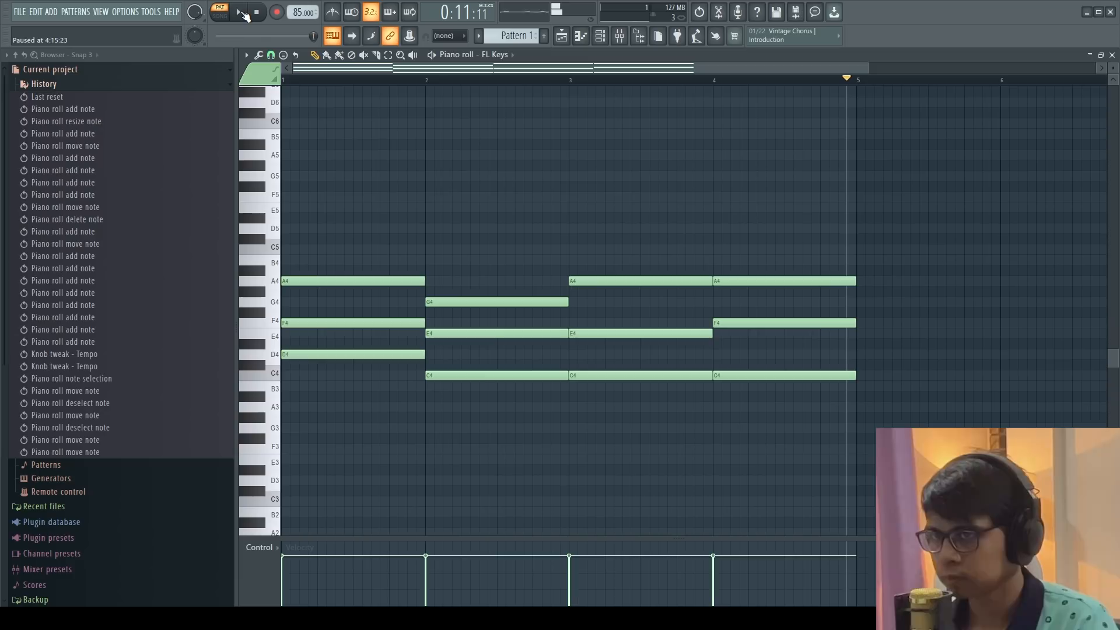